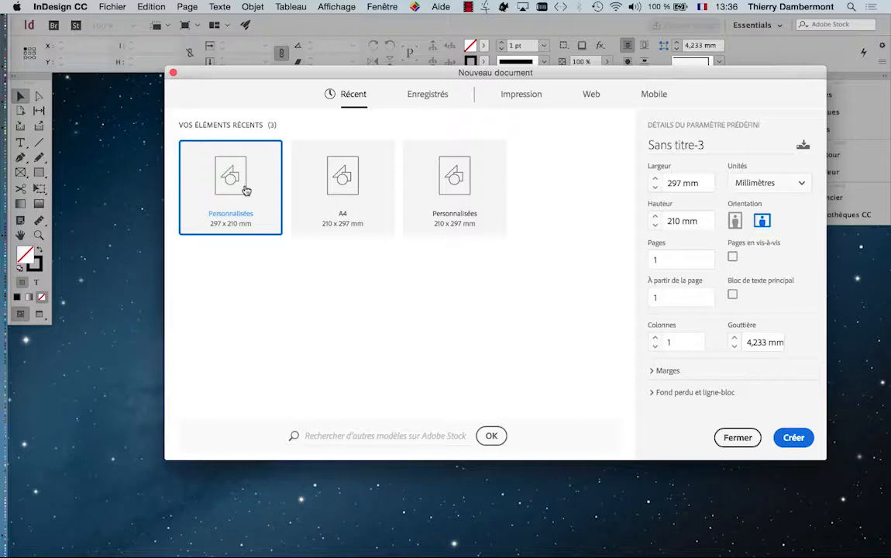
- Create a one-page landscape document of 297 x 210 mm and move the floating tool palette over the page
drag(310, 73, 259, 94)
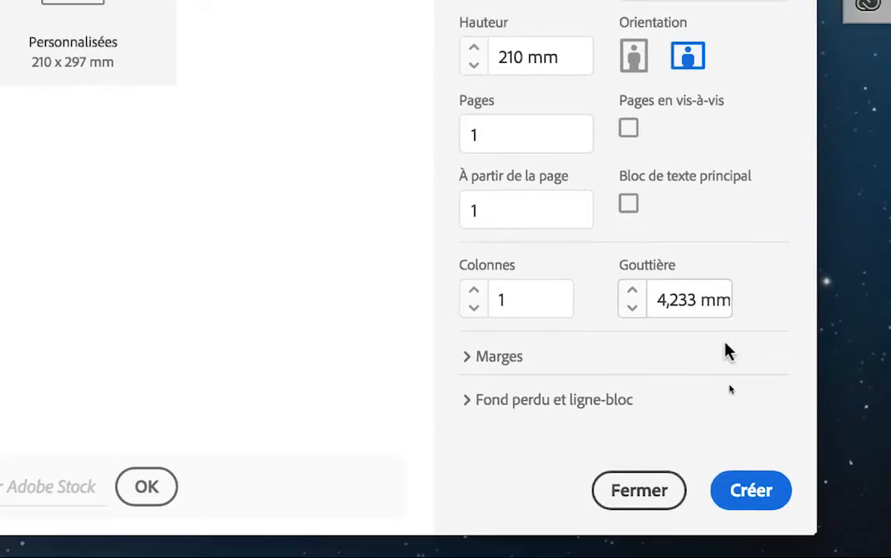
click(745, 417)
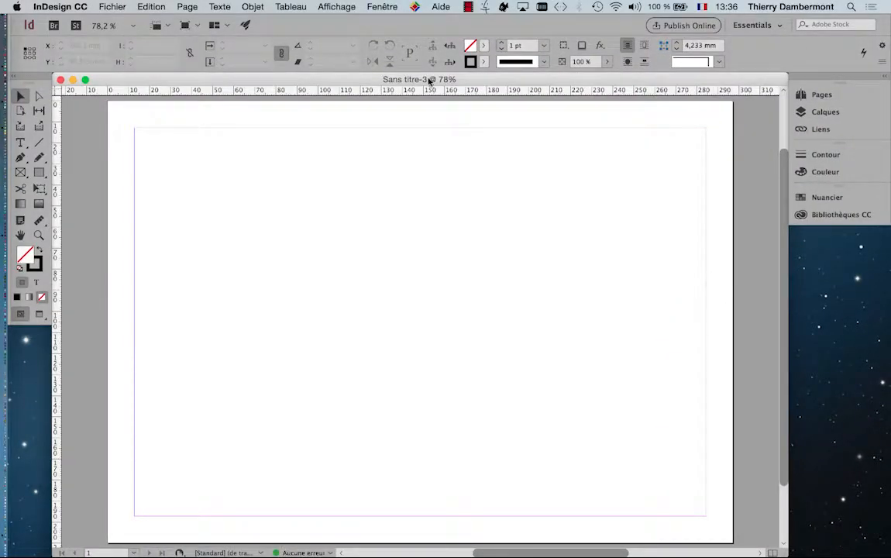
drag(34, 74, 146, 155)
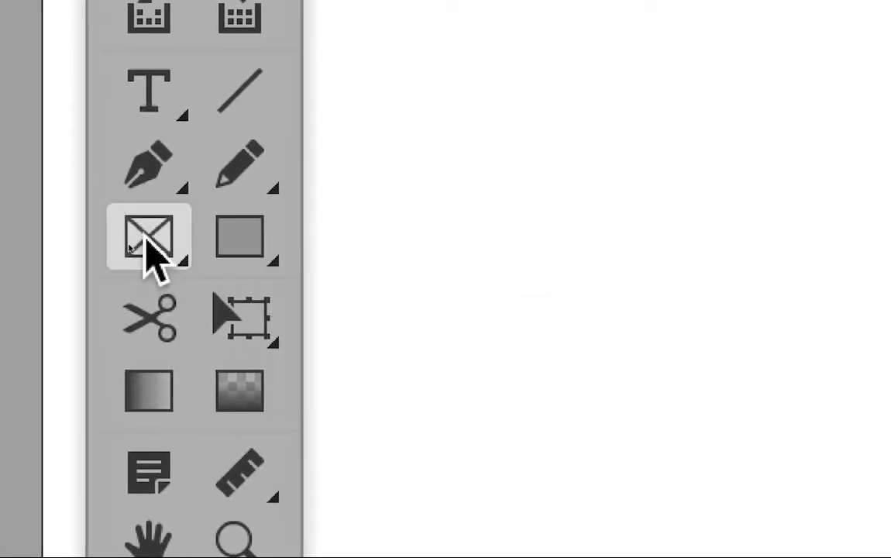
- Compare the rectangular, elliptical and polygonal variants of the frame tools with those of the shape tools
click(46, 217)
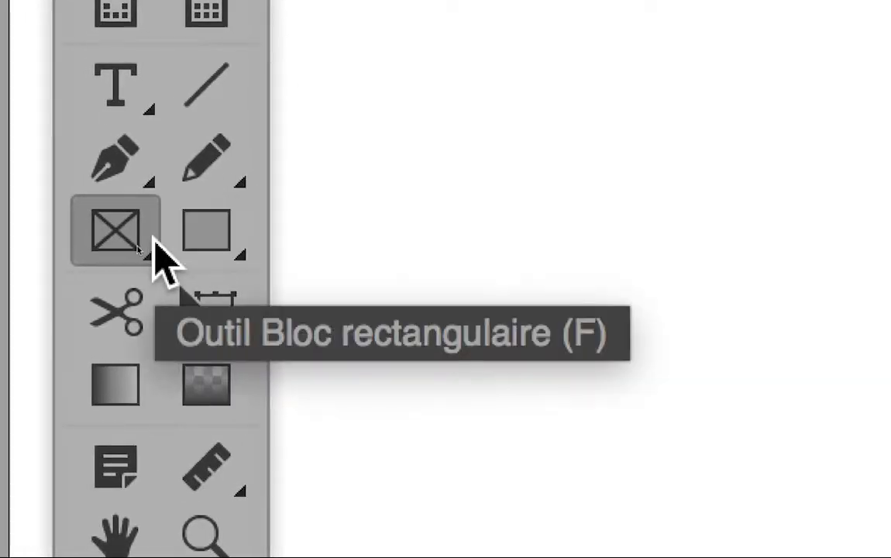
click(217, 252)
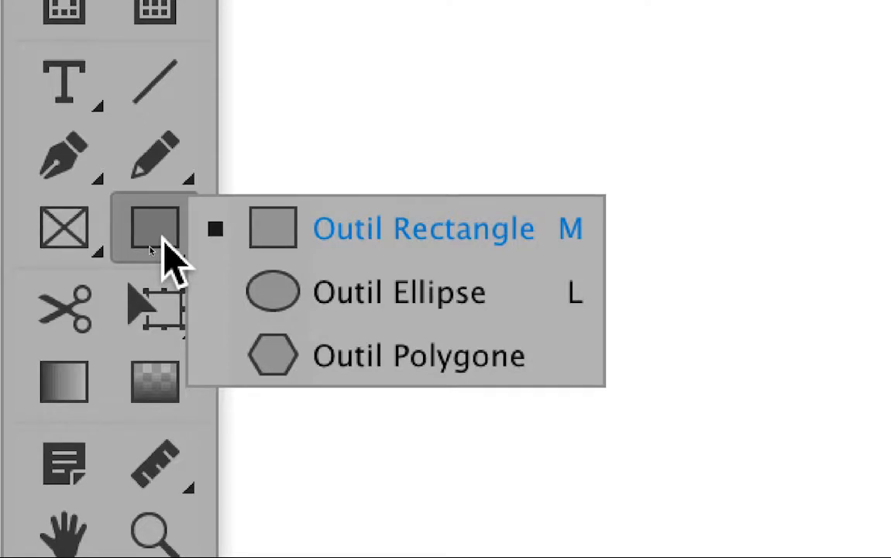
click(73, 227)
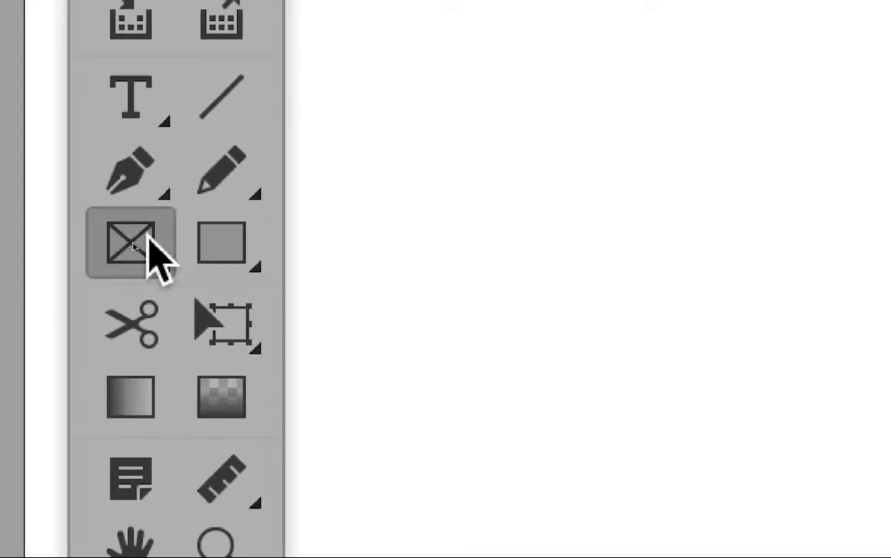
click(148, 239)
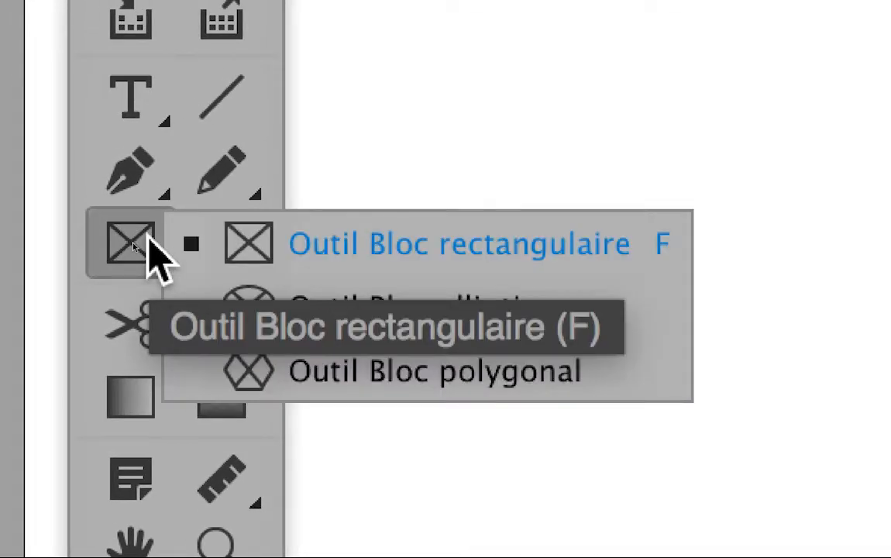
click(132, 247)
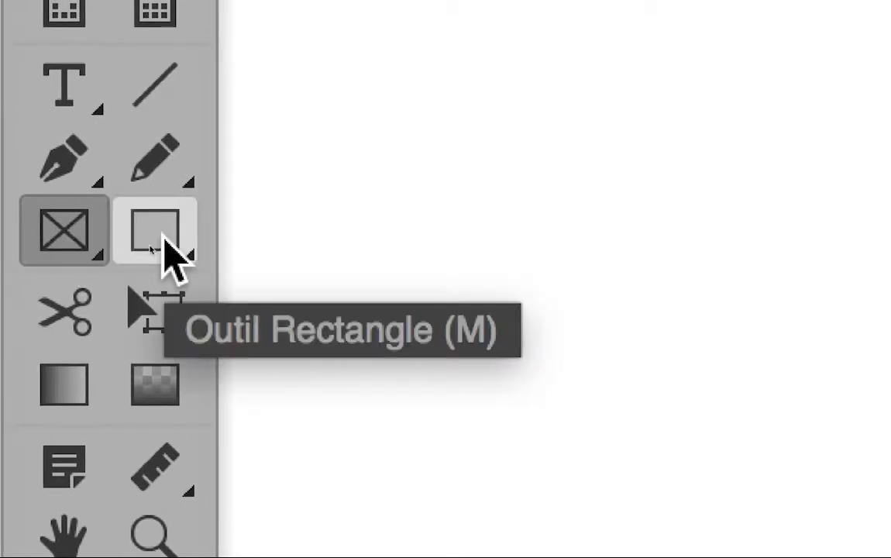
click(165, 240)
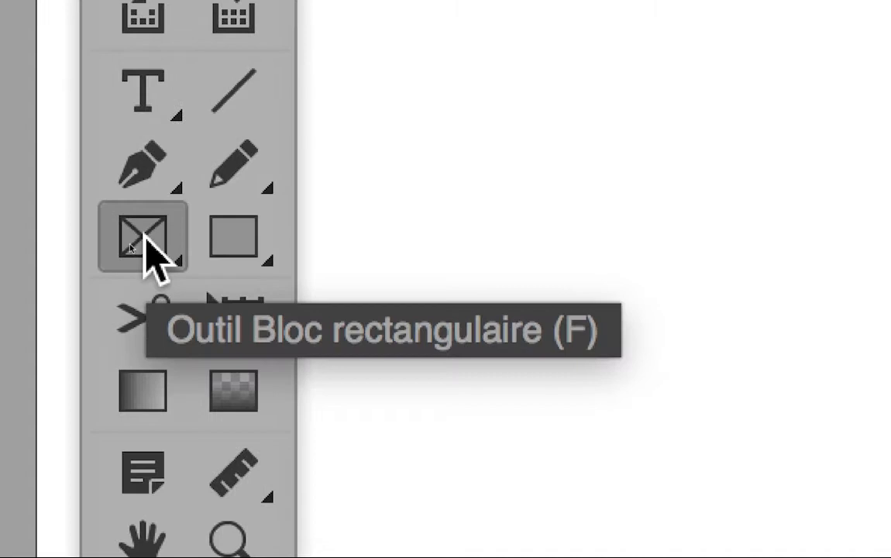
click(66, 238)
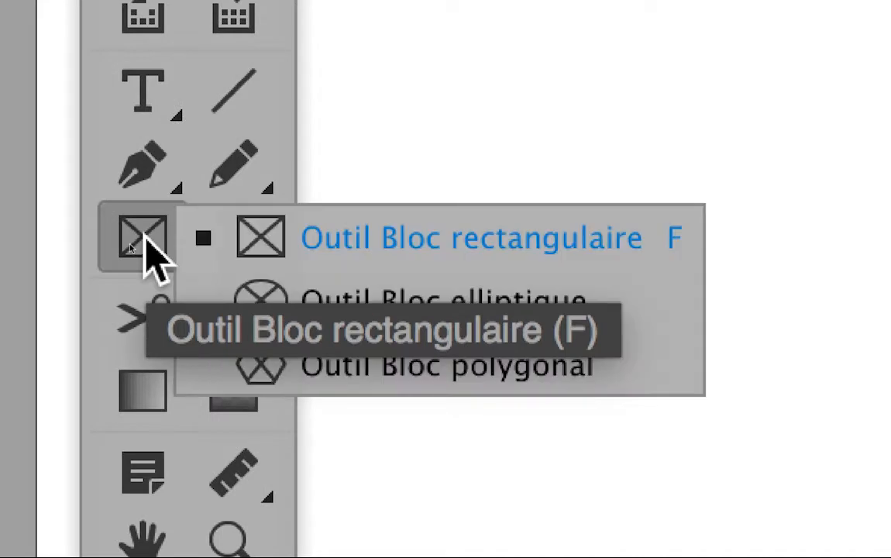
click(233, 246)
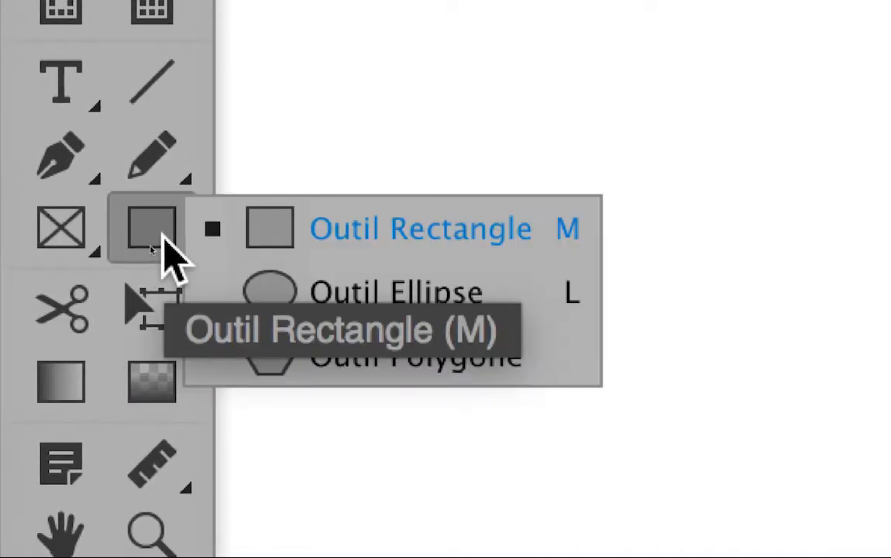
click(161, 235)
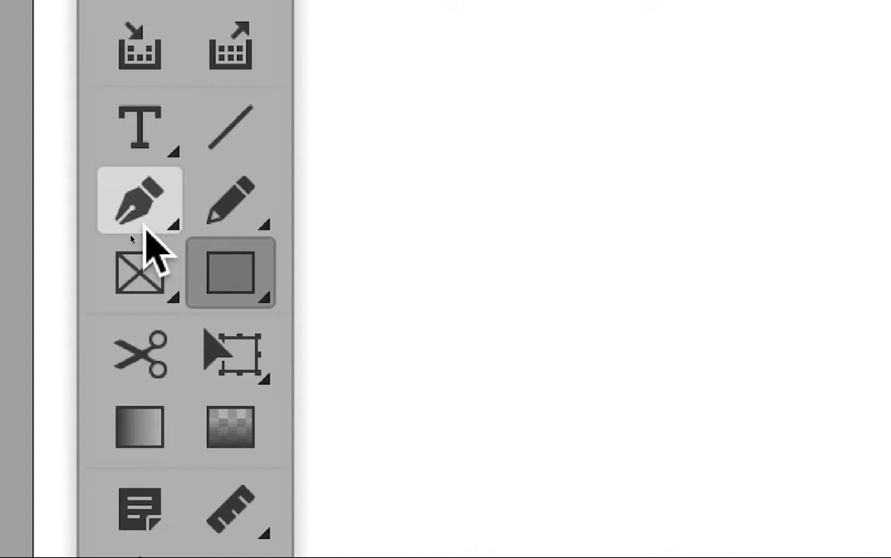
- Draw three separate circular frames with the Ellipse Frame tool, about 57 mm, 14 mm and 28 mm in diameter
click(132, 290)
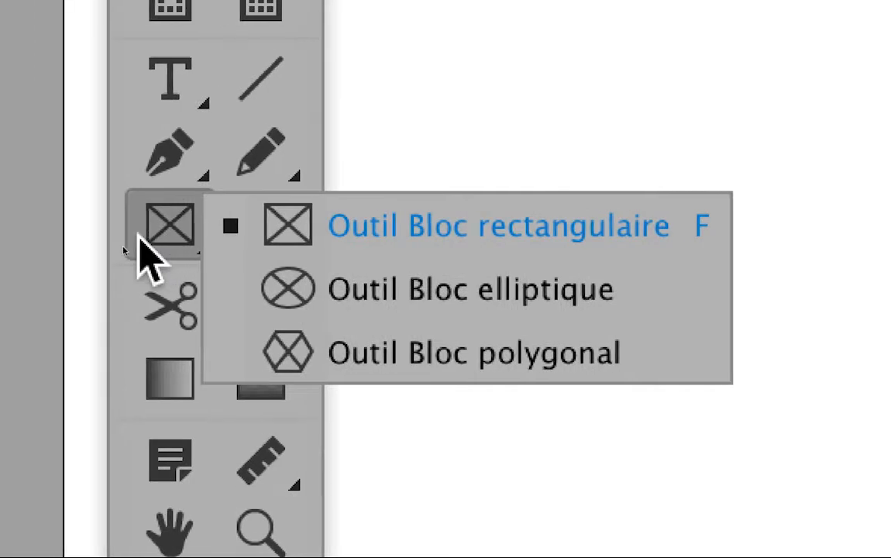
click(139, 236)
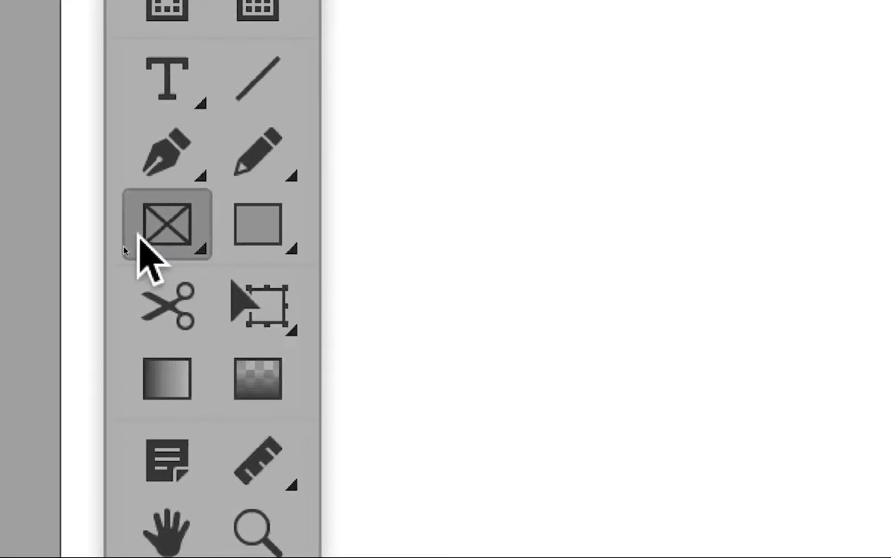
click(140, 239)
click(172, 250)
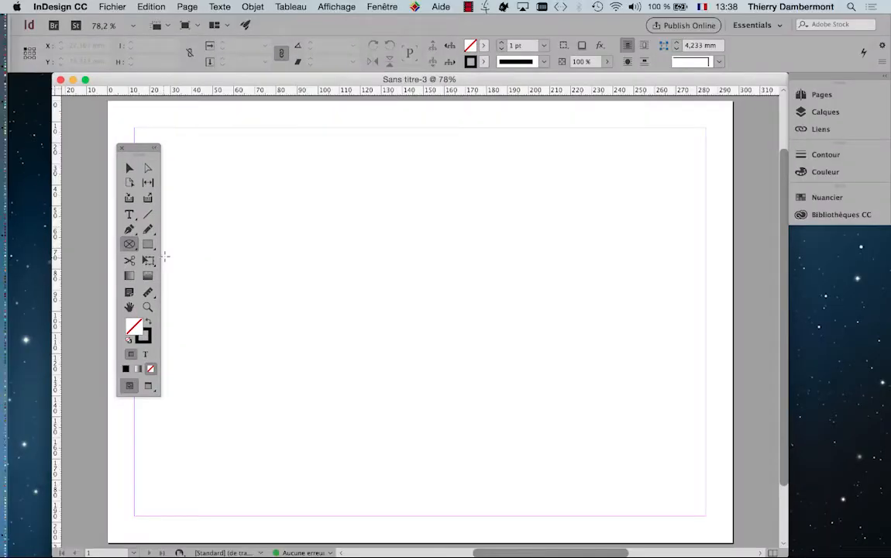
drag(250, 177, 421, 301)
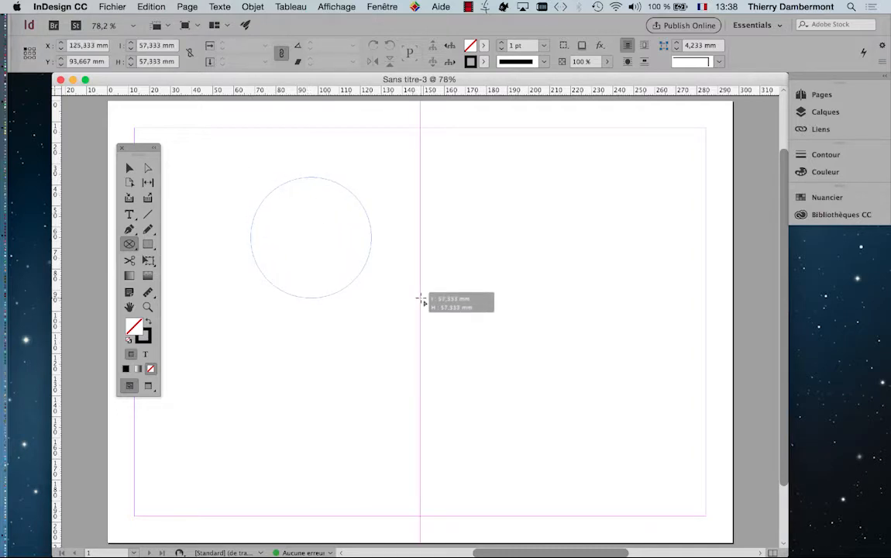
drag(420, 301, 421, 299)
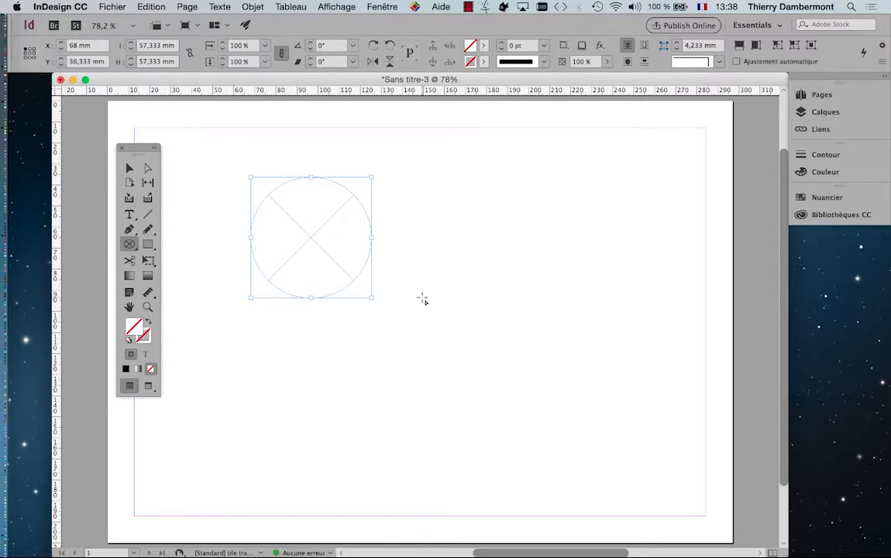
drag(428, 203, 459, 234)
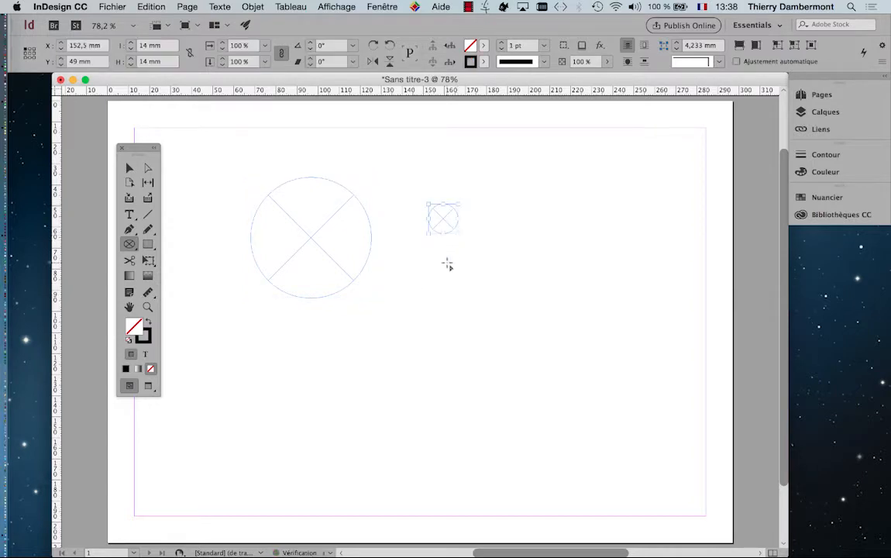
drag(348, 340, 409, 400)
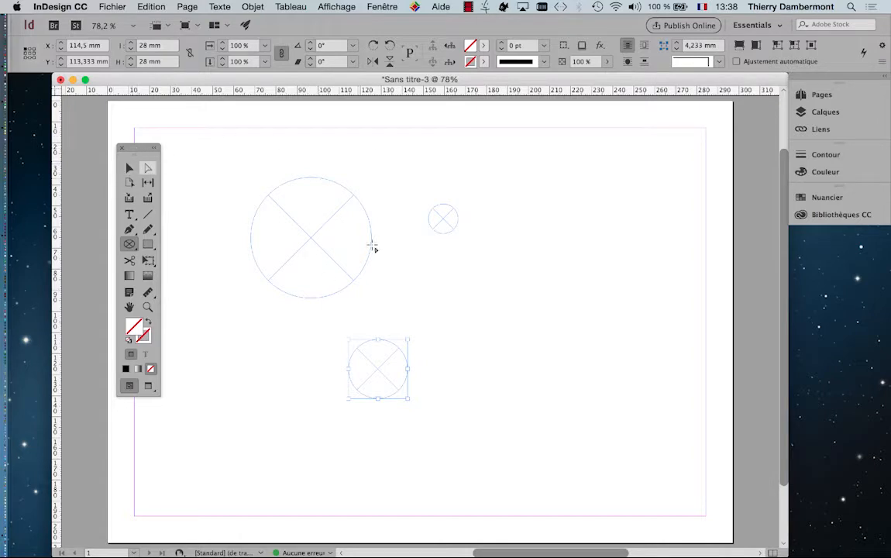
- Create an elliptical frame exactly 30 mm wide and 30 mm high in the empty area below and right of the 14 mm circle
click(514, 261)
click(526, 290)
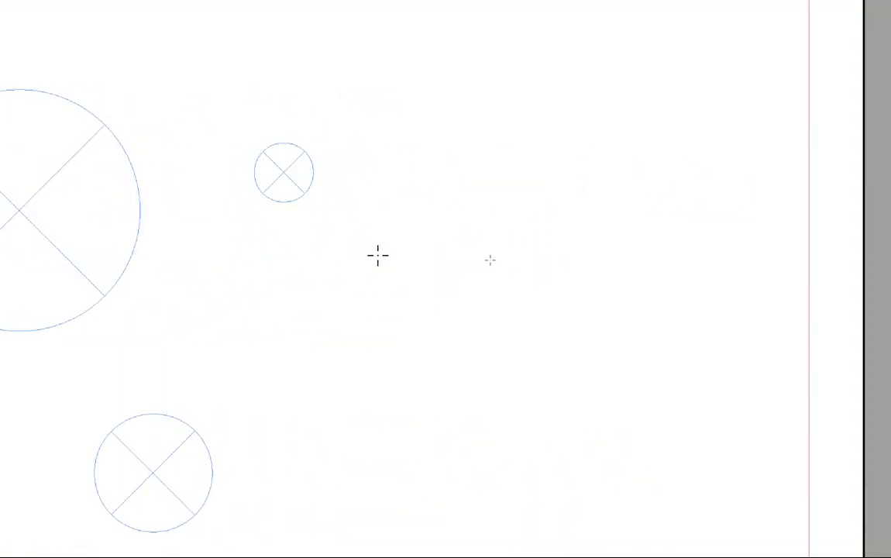
click(378, 256)
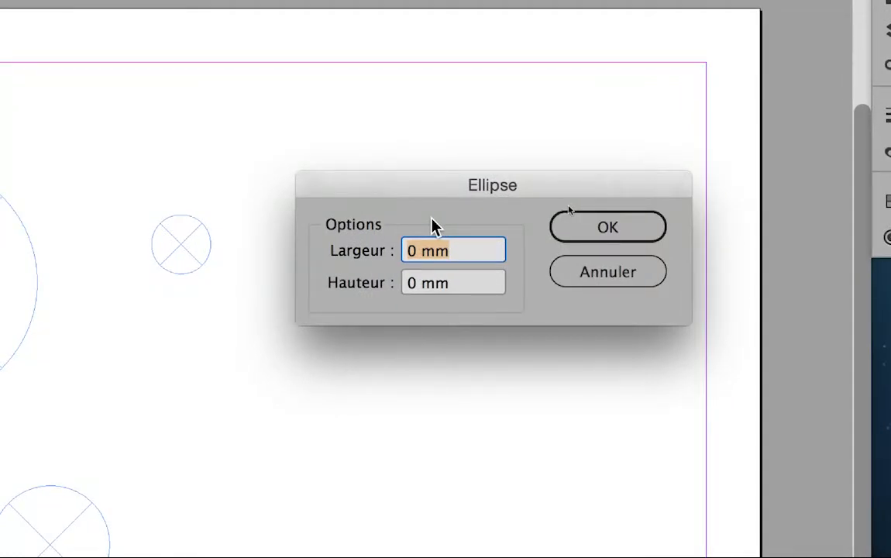
key(Tab)
text(30)
key(Return)
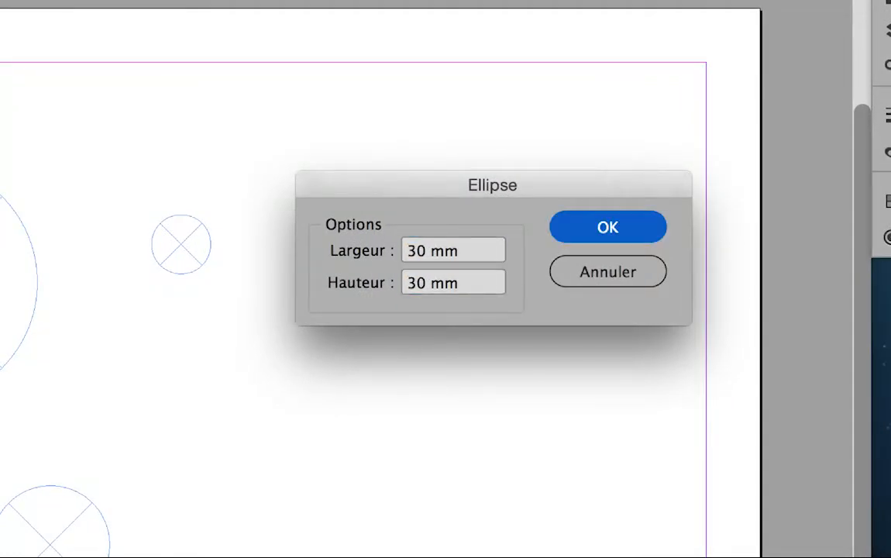
click(564, 227)
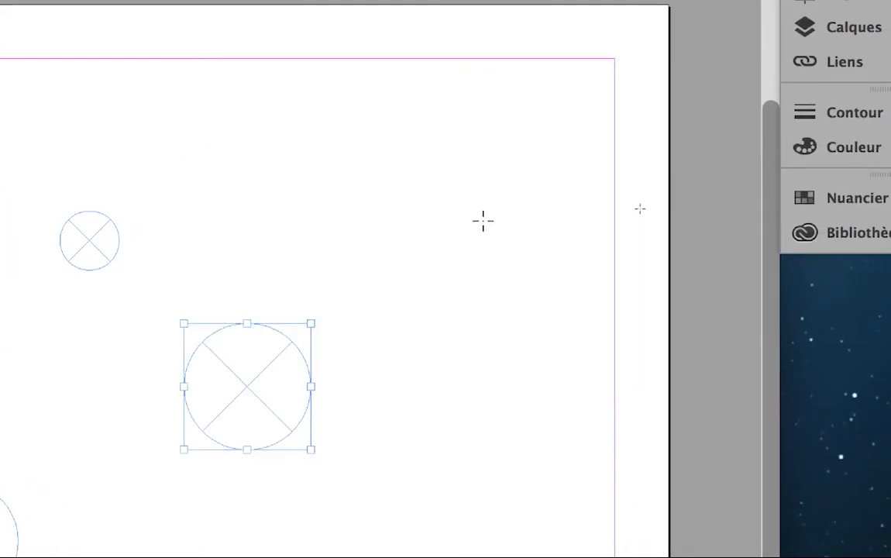
- Add another elliptical frame of 20 x 20 mm above and to the right of the 30 mm circle
click(380, 213)
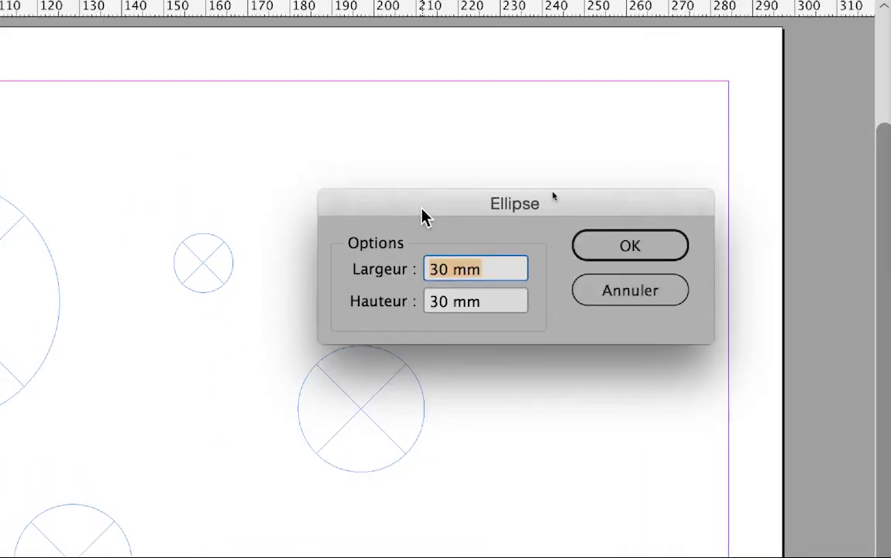
key(Tab)
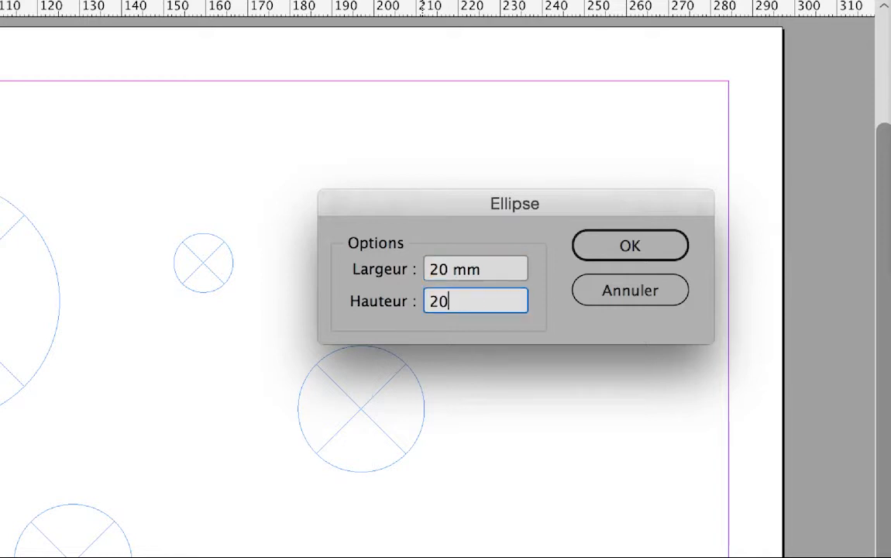
key(Tab)
click(630, 245)
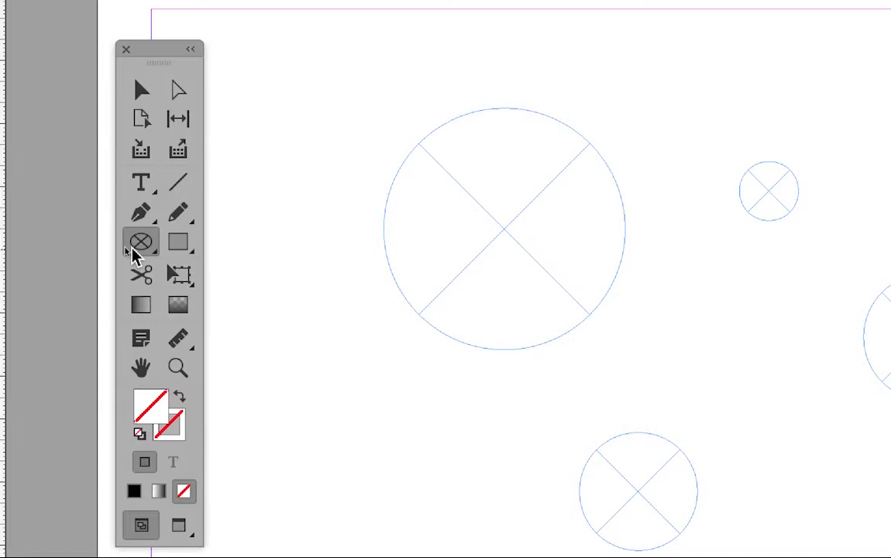
- Create a square frame of 20 x 20 mm with the Rectangle Frame tool between the largest and smallest circles
drag(133, 252, 257, 244)
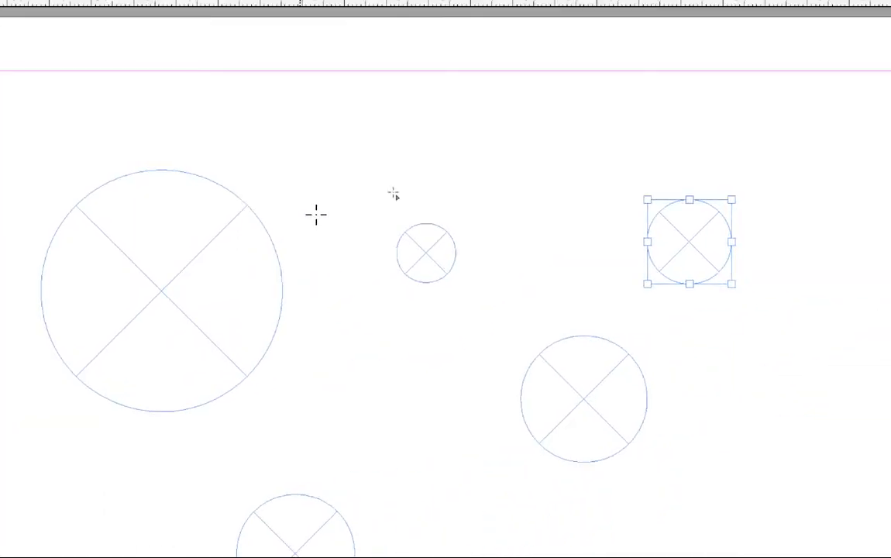
click(593, 151)
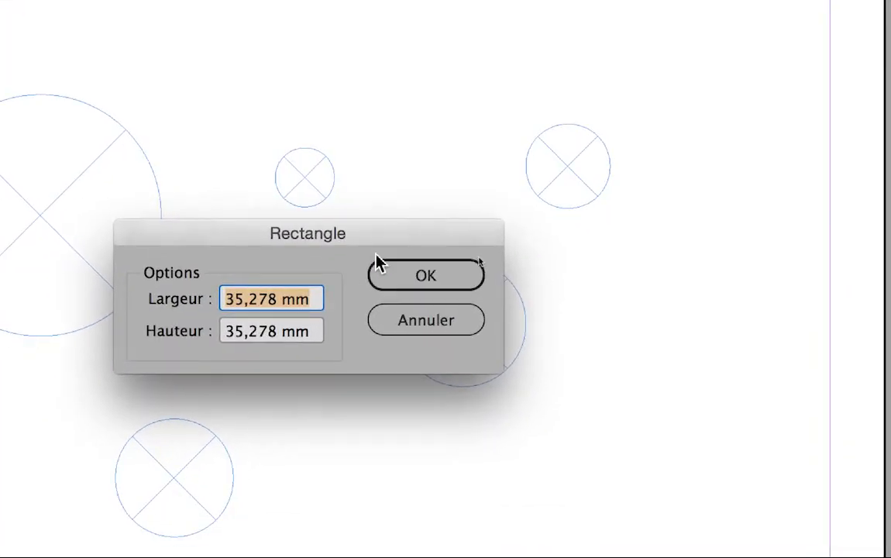
text(20)
key(Tab)
text(20)
click(411, 269)
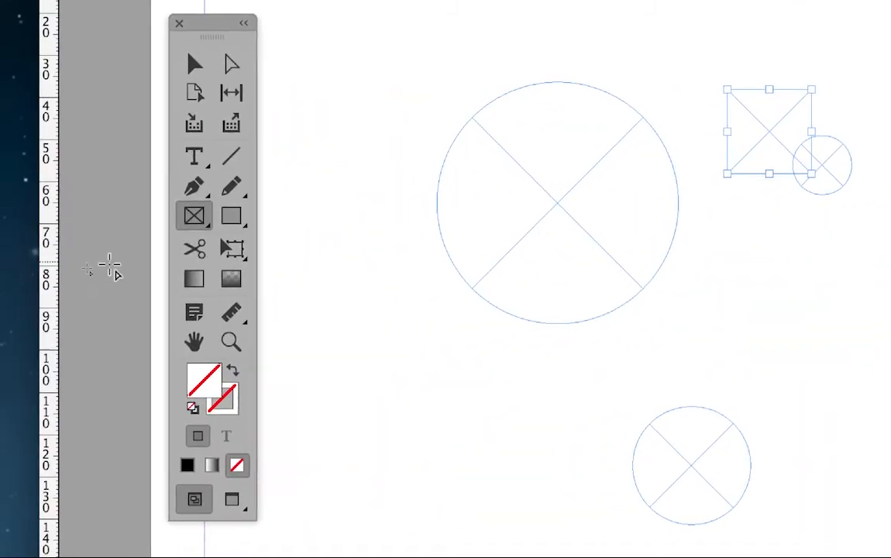
- Create a five-sided polygonal frame 35.278 mm wide and high with 0% star inset, between the 28 mm and 30 mm circles
click(141, 256)
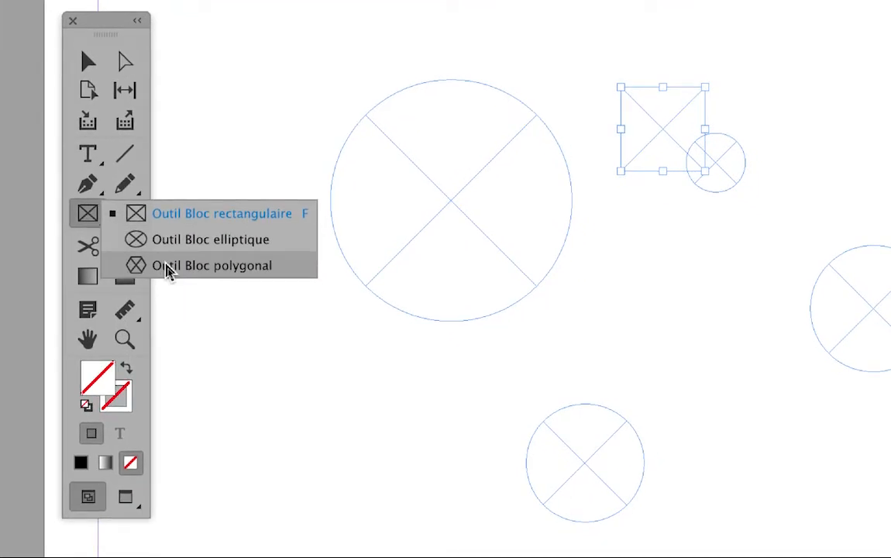
click(167, 266)
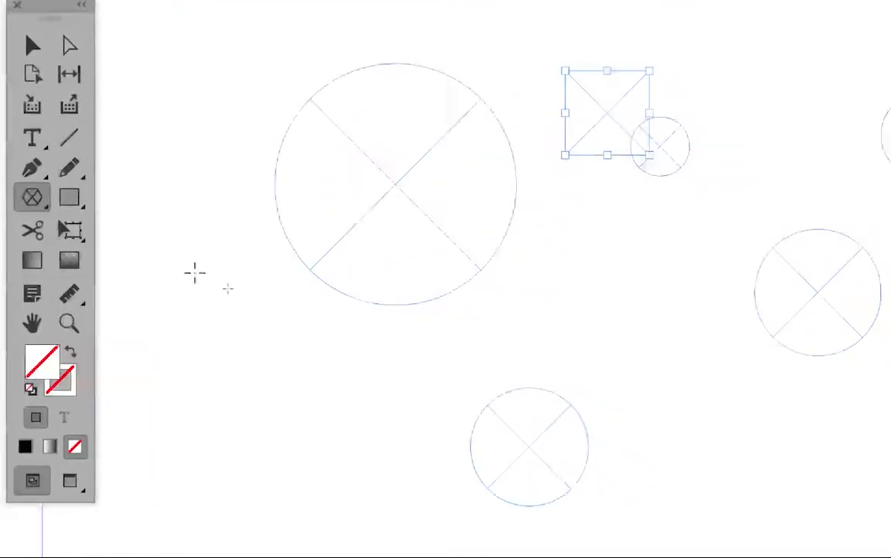
click(695, 344)
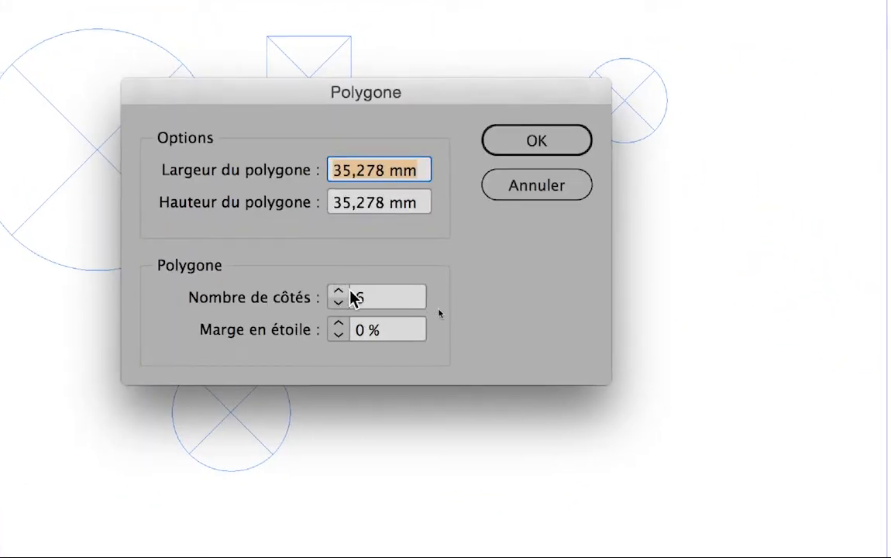
click(347, 307)
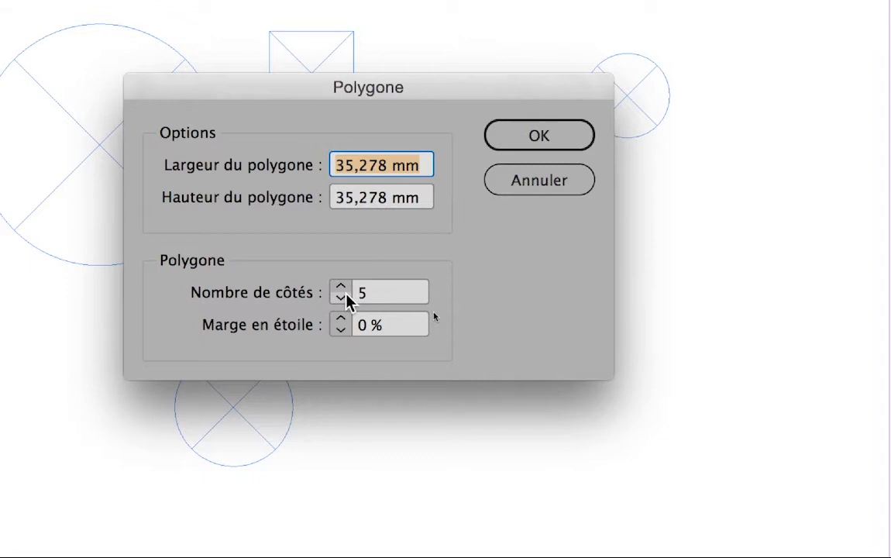
click(346, 300)
click(346, 299)
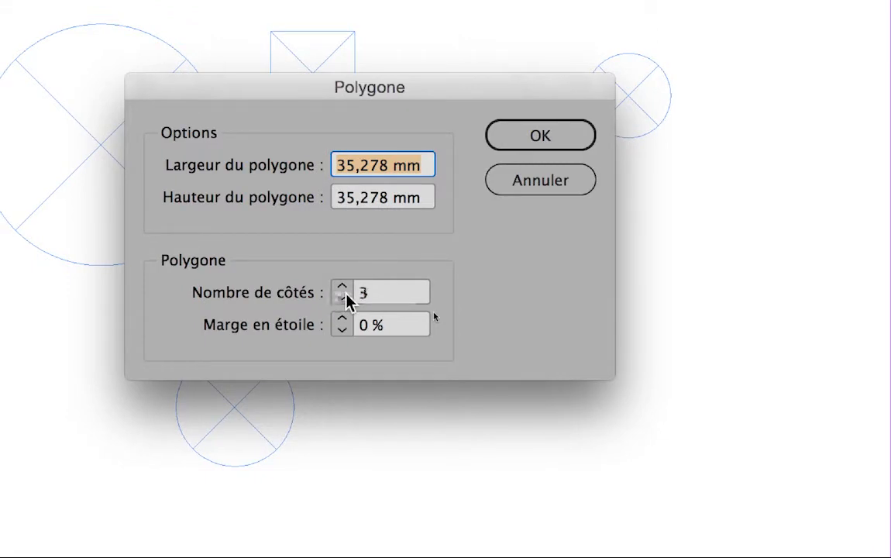
click(341, 290)
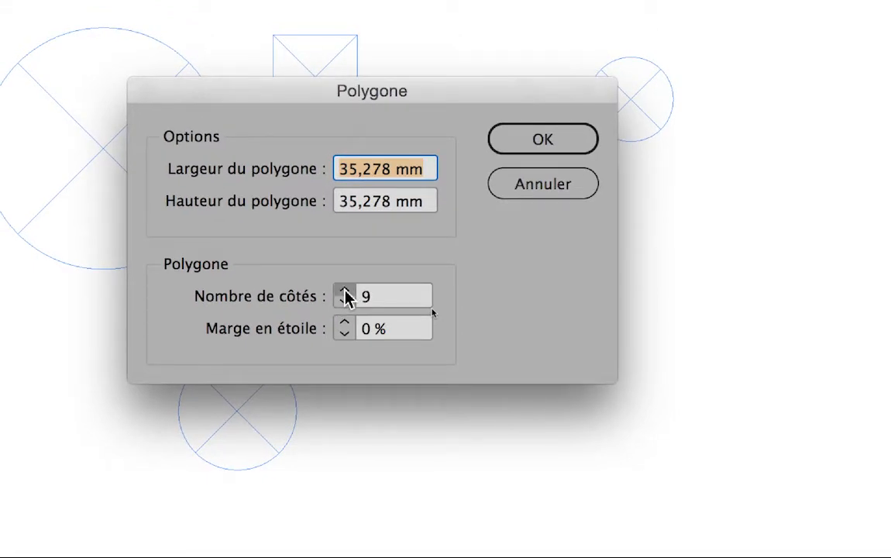
click(346, 297)
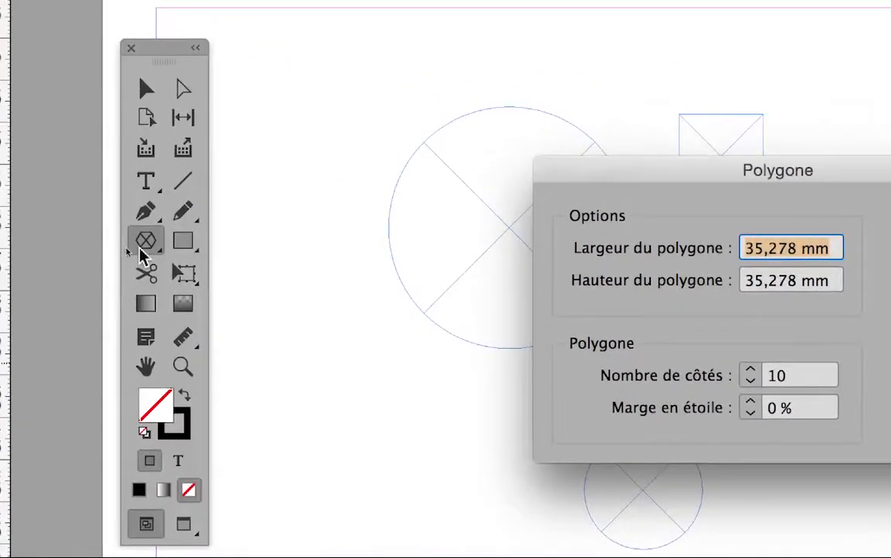
click(750, 383)
click(750, 383)
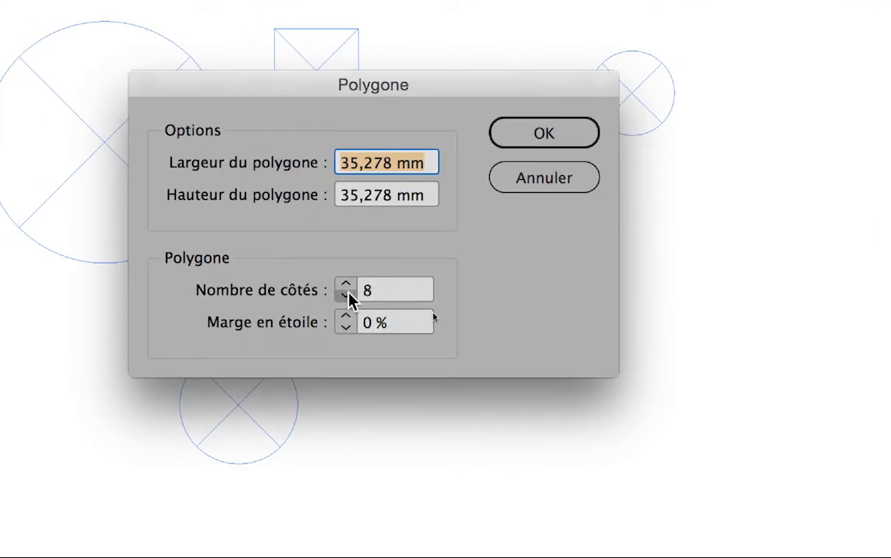
click(347, 295)
click(347, 295)
click(347, 295)
click(347, 295)
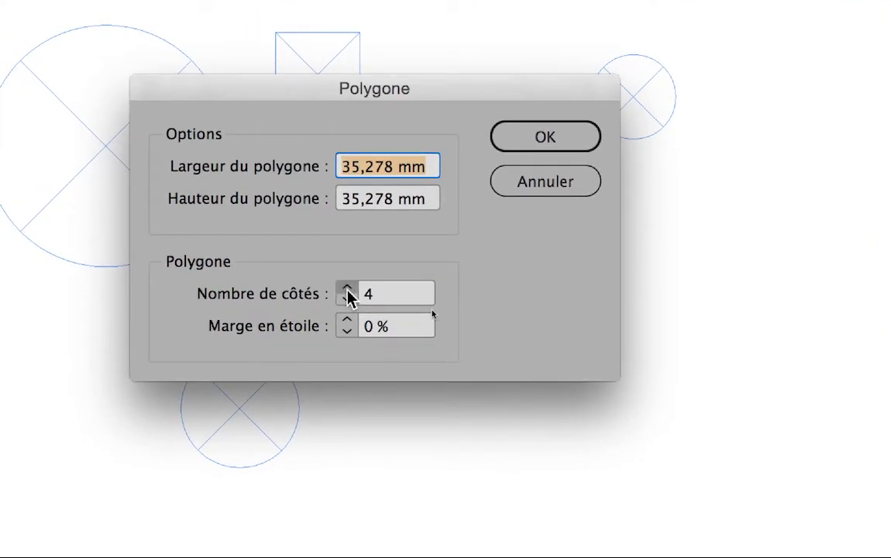
click(347, 290)
click(348, 290)
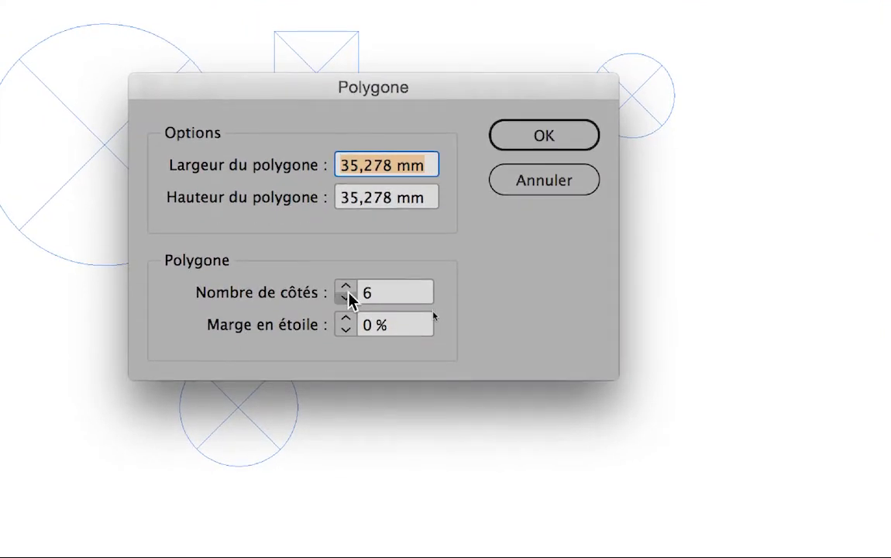
click(346, 298)
click(576, 135)
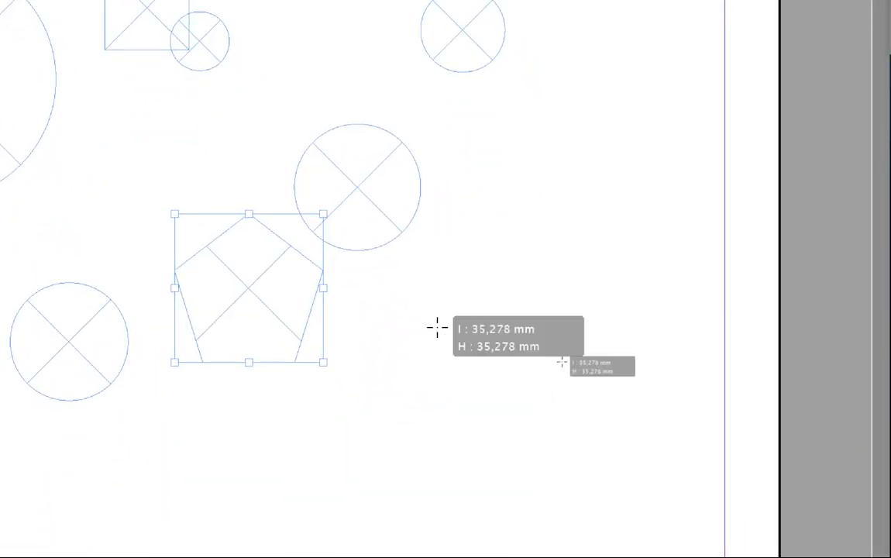
- Draw two more pentagonal frames freehand near the page's right margin, one about 30 mm wide and one above it about 19 x 18 mm
drag(460, 504, 586, 539)
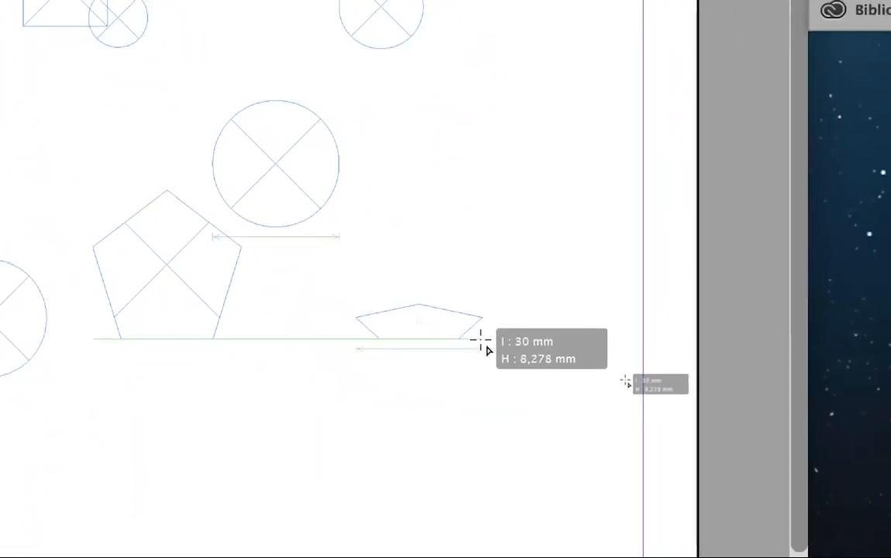
mouse_move(480, 340)
mouse_down()
mouse_move(482, 358)
mouse_move(495, 370)
mouse_move(490, 355)
mouse_up()
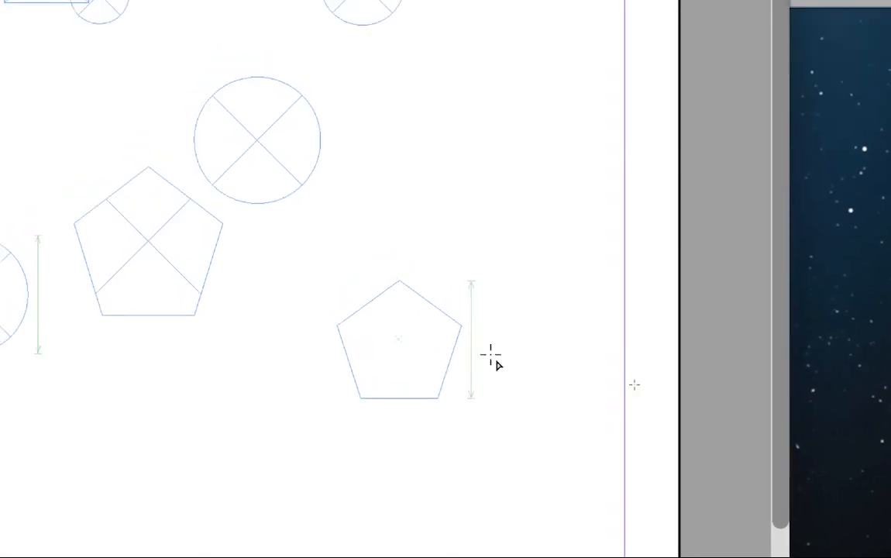
drag(420, 126, 507, 201)
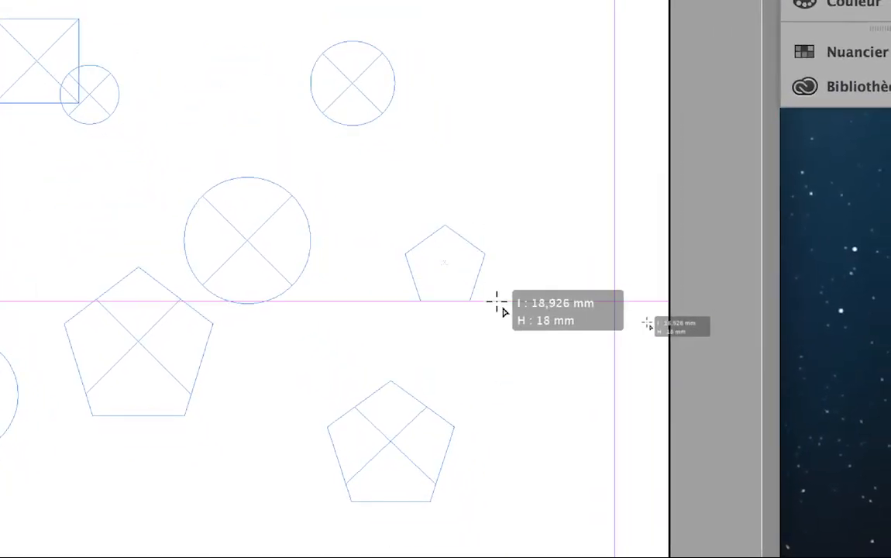
drag(497, 304, 498, 305)
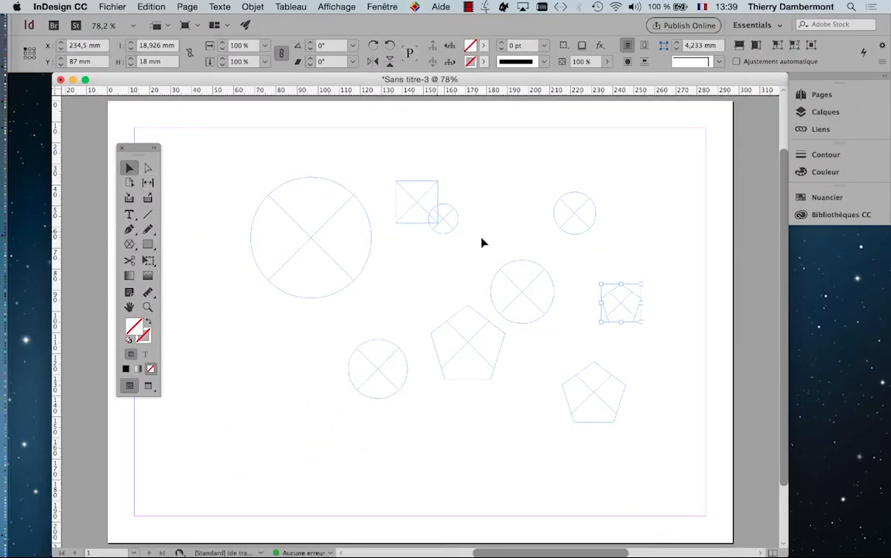
- Select the 14 mm circular frame that overlaps the square frame
click(452, 226)
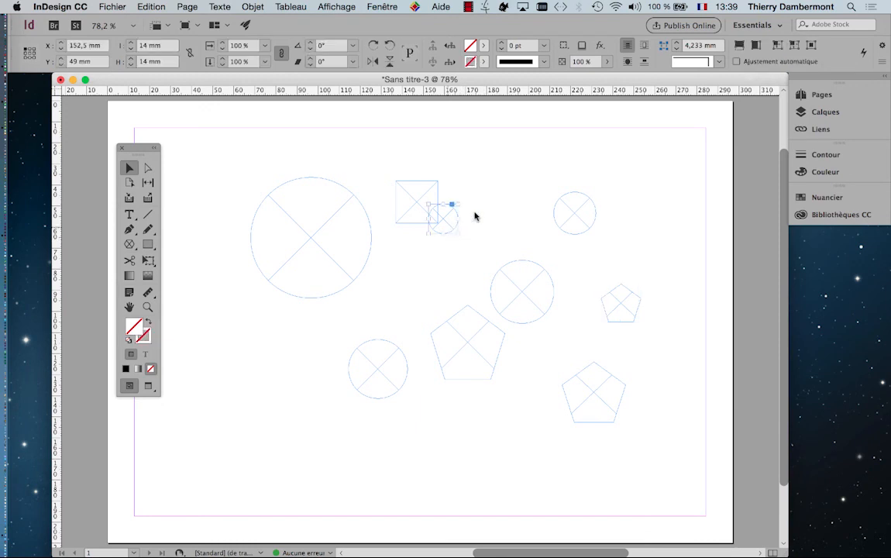